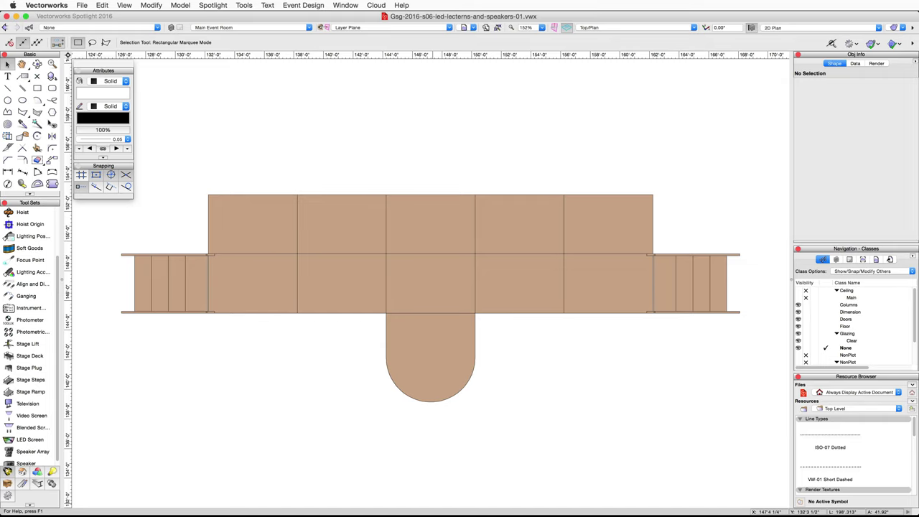
# Step: Activate the Video Screen tool from the Spotlight tool set
pyautogui.click(32, 415)
pyautogui.click(31, 419)
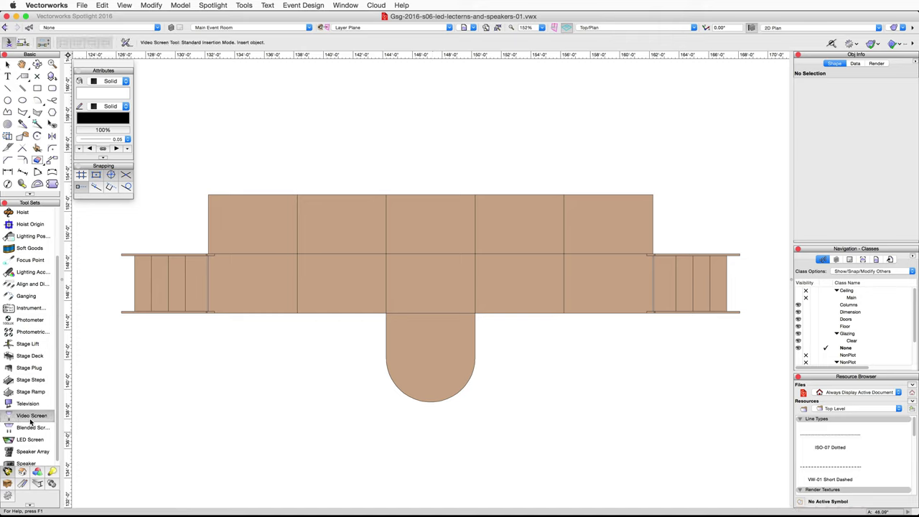
# Step: Set new video screens to LED, rect. all custom aspect, 9'0" high and 30' wide
pyautogui.click(126, 43)
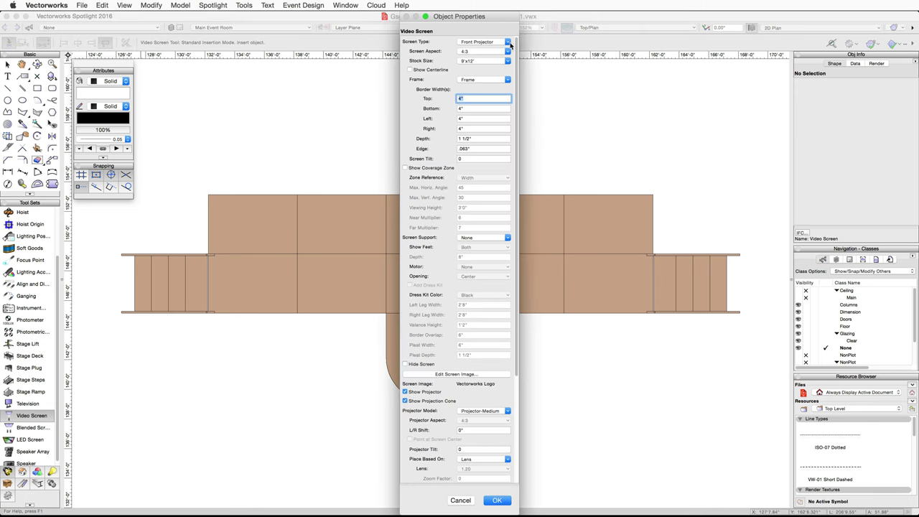
pyautogui.click(509, 45)
pyautogui.click(506, 50)
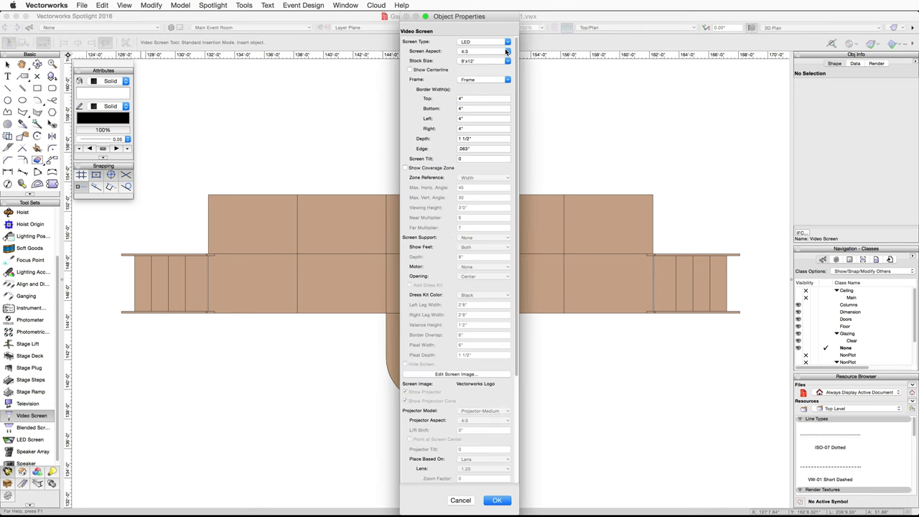
pyautogui.click(507, 51)
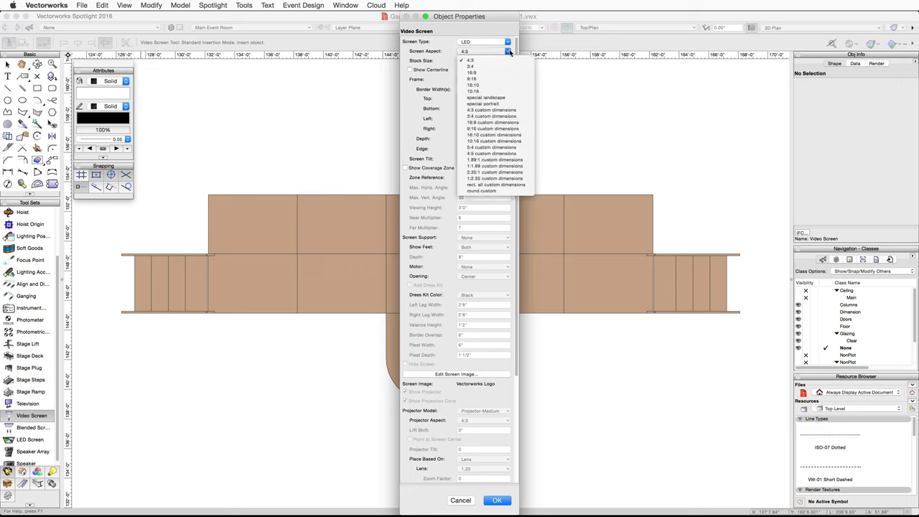
pyautogui.click(476, 185)
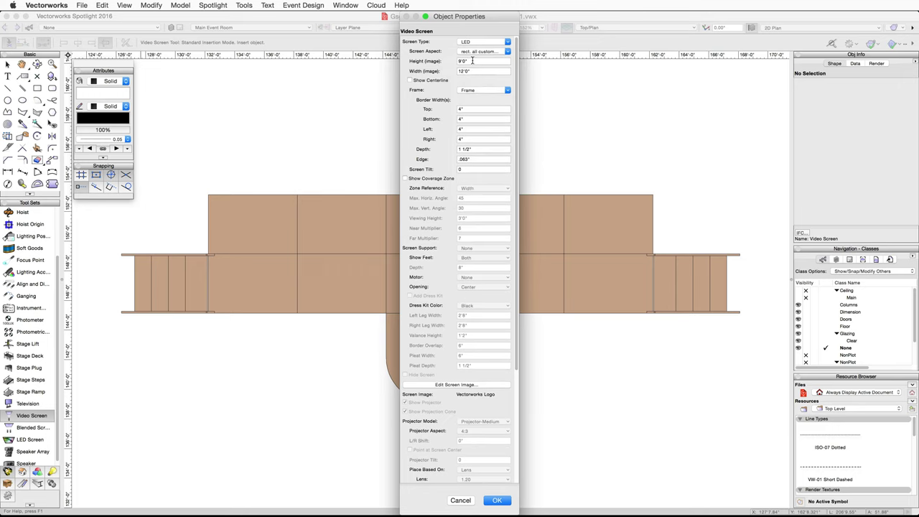
pyautogui.doubleClick(473, 61)
pyautogui.doubleClick(484, 70)
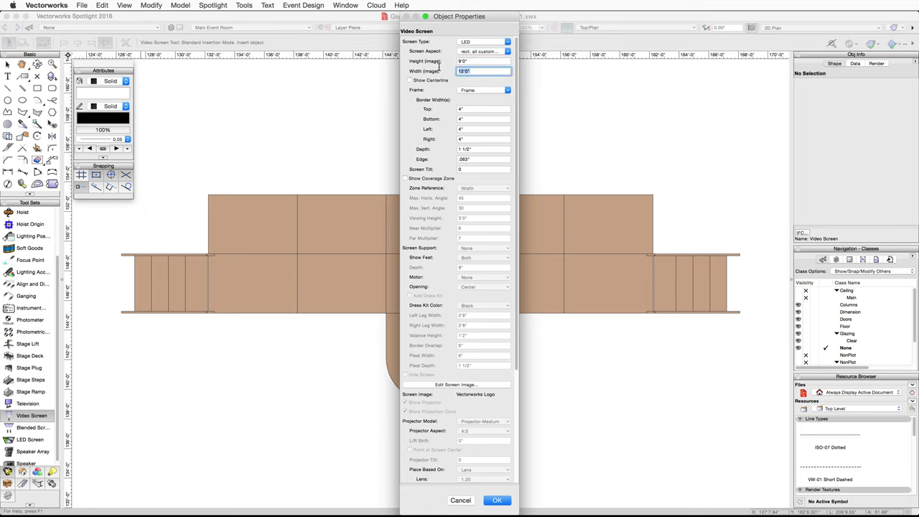
pyautogui.write('30')
# Step: Place the 9' by 30' LED screen on the stage centre line at 0° rotation
pyautogui.click(488, 501)
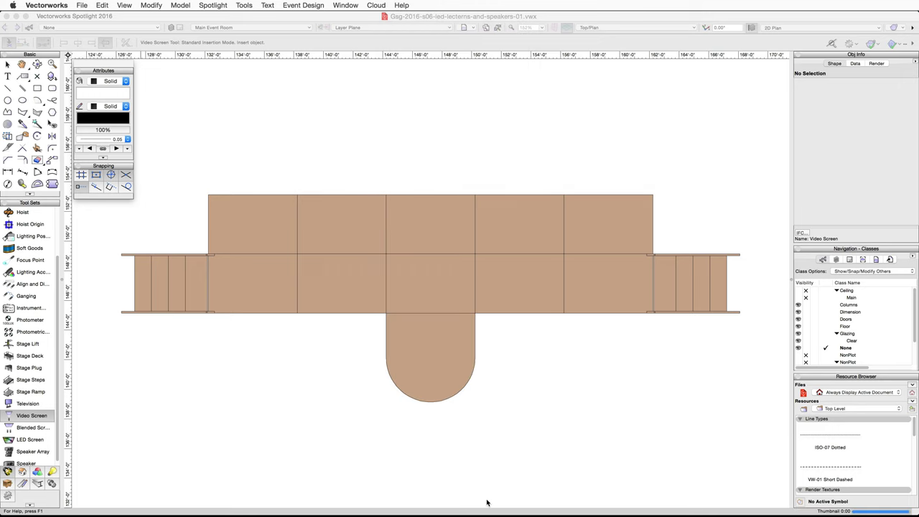
pyautogui.scroll(2, 430, 241)
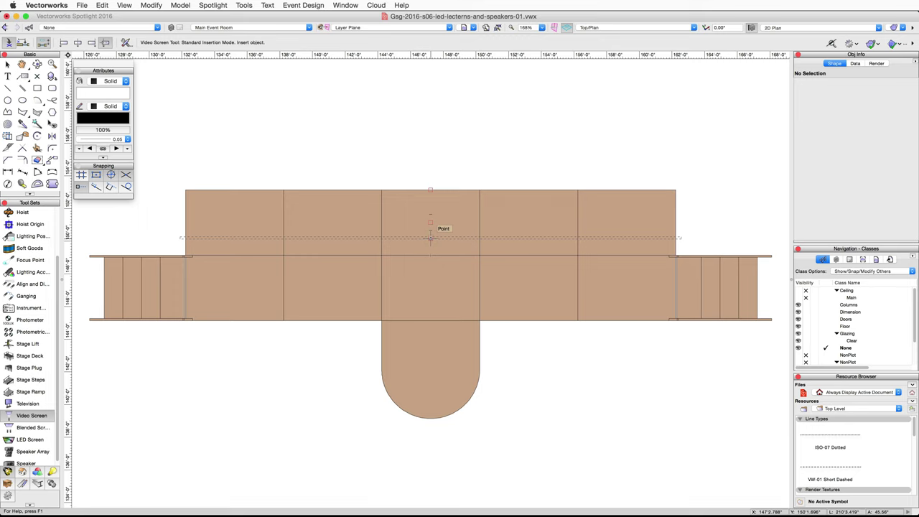
pyautogui.click(430, 238)
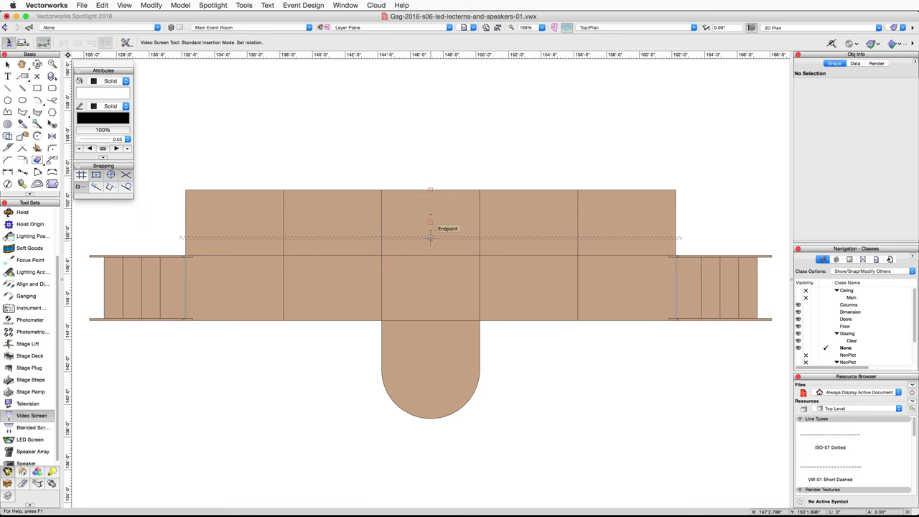
pyautogui.click(430, 239)
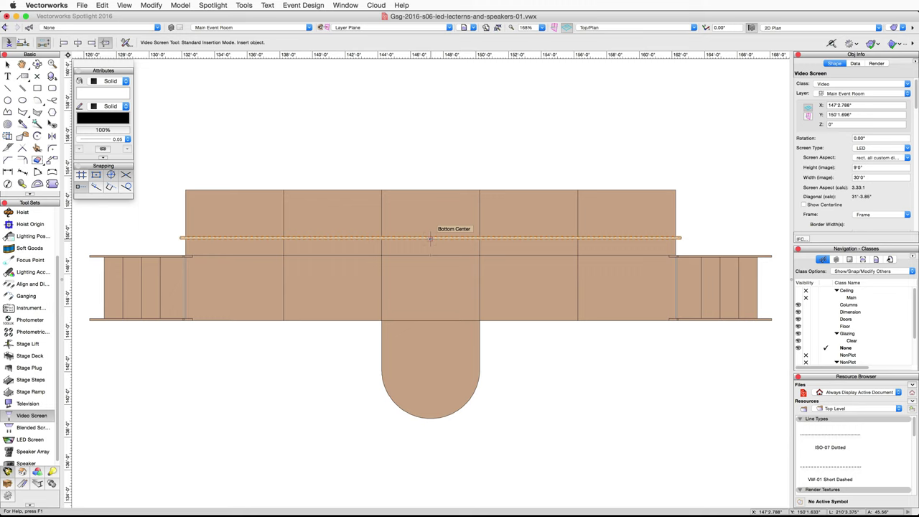
# Step: Switch to Right Isometric view rendered in OpenGL
pyautogui.click(694, 28)
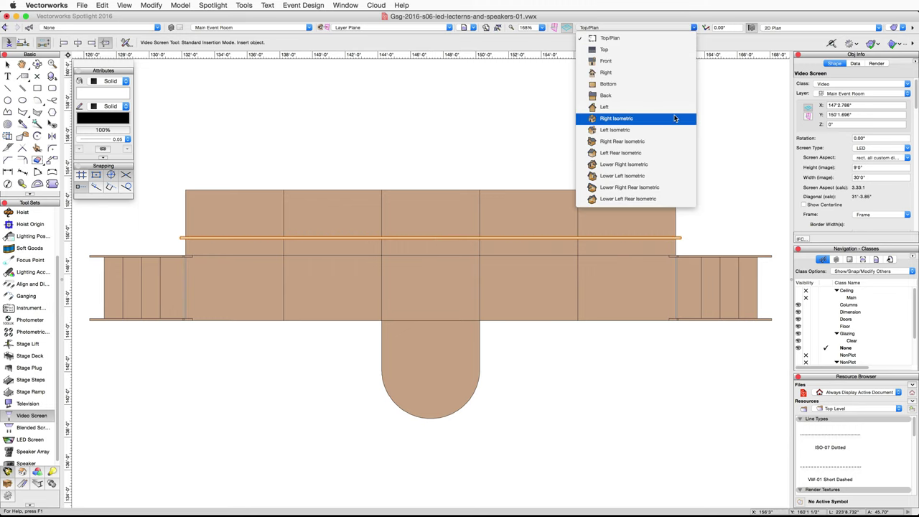
pyautogui.click(675, 117)
pyautogui.click(898, 27)
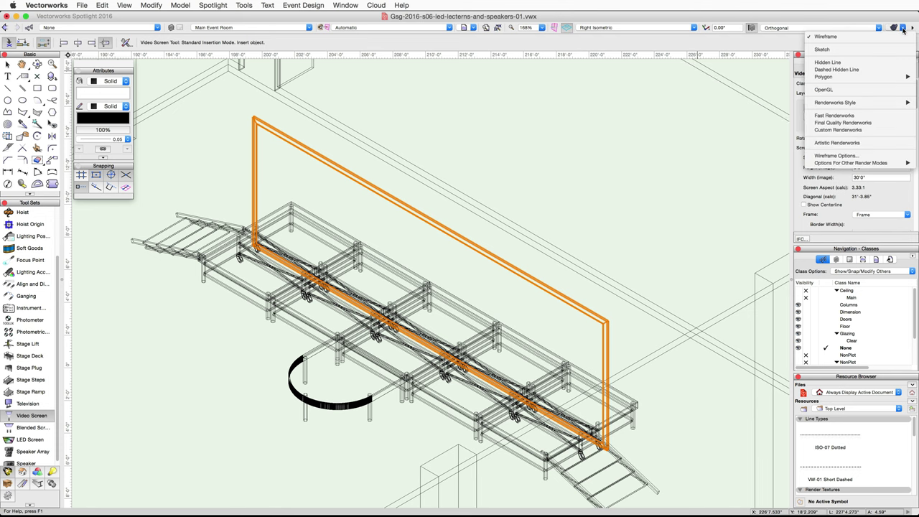
pyautogui.click(887, 90)
# Step: Clear the selection and fly the view around to face the LED screen's front
pyautogui.press('x')
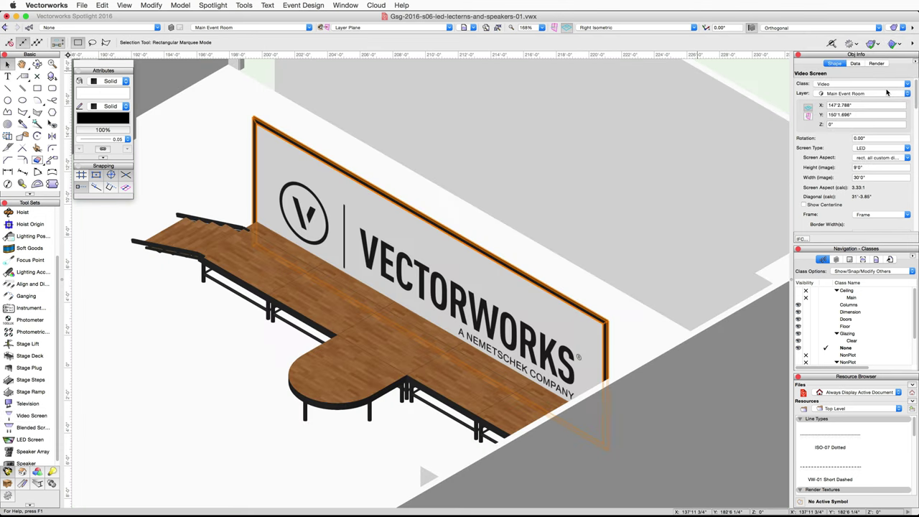
pyautogui.press('x')
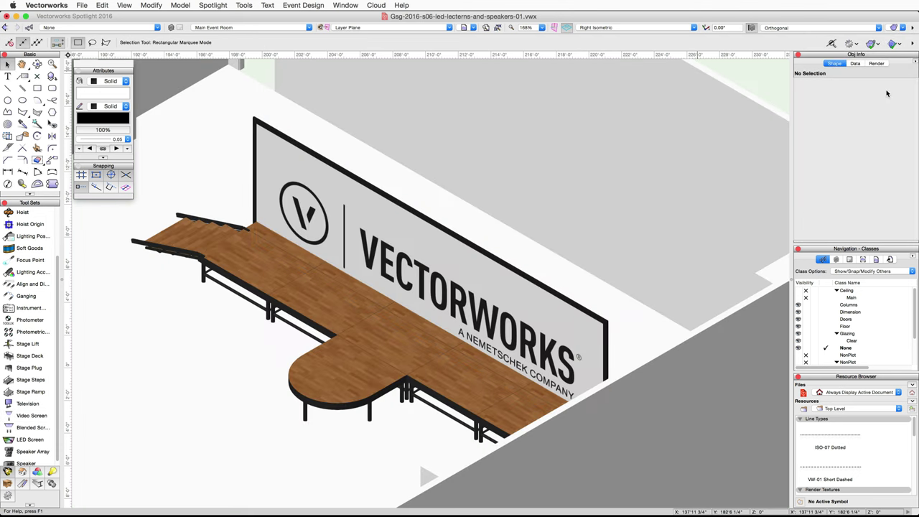
pyautogui.click(38, 63)
pyautogui.moveTo(189, 345); pyautogui.dragTo(311, 455)
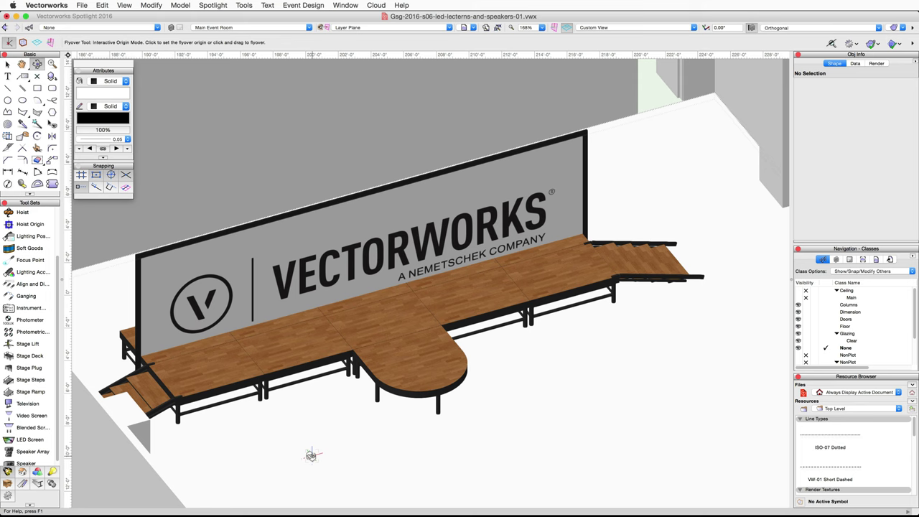
# Step: Select the LED screen and raise it to a Z elevation of 2'
pyautogui.click(7, 64)
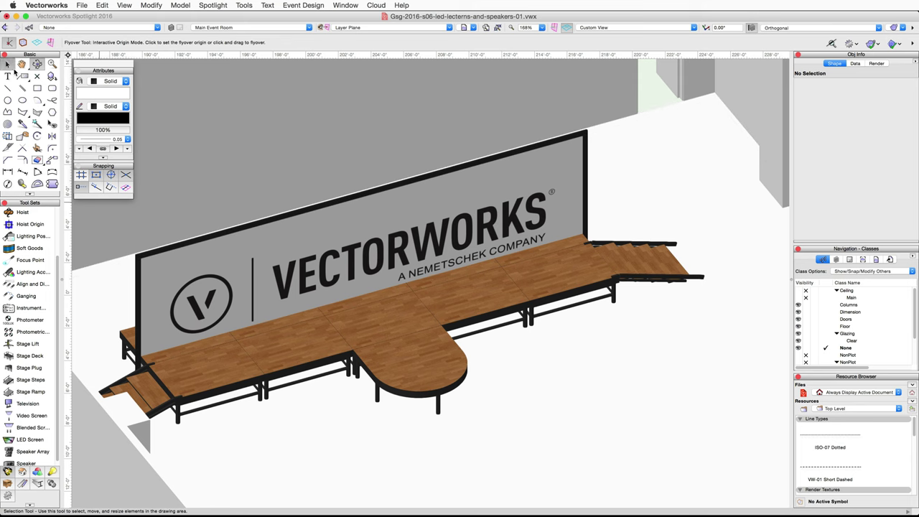
pyautogui.click(266, 255)
pyautogui.click(854, 124)
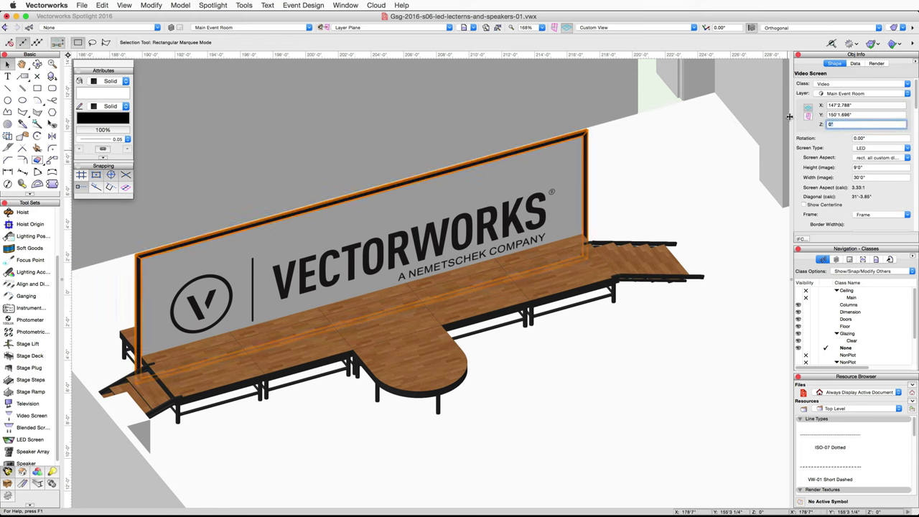
pyautogui.write('2')
pyautogui.press('Return')
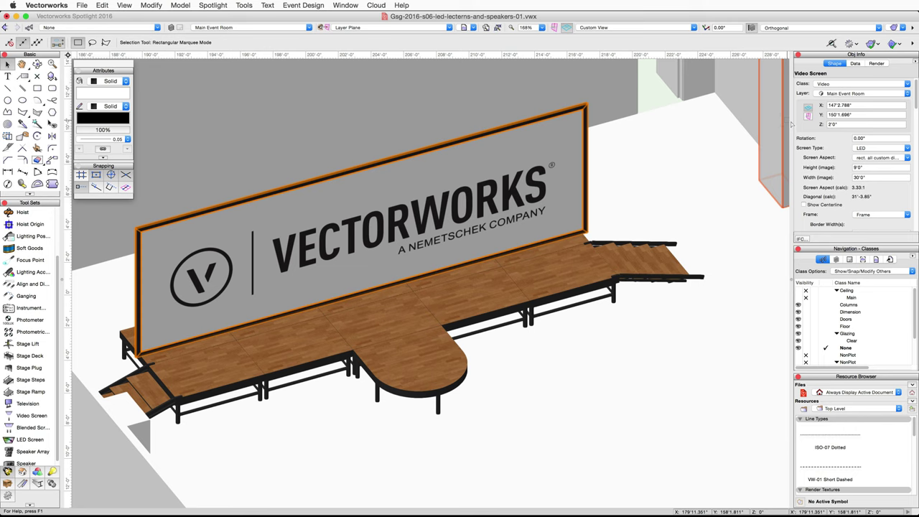
# Step: Change the LED screen's image width to 29'4"
pyautogui.moveTo(870, 180); pyautogui.dragTo(841, 179)
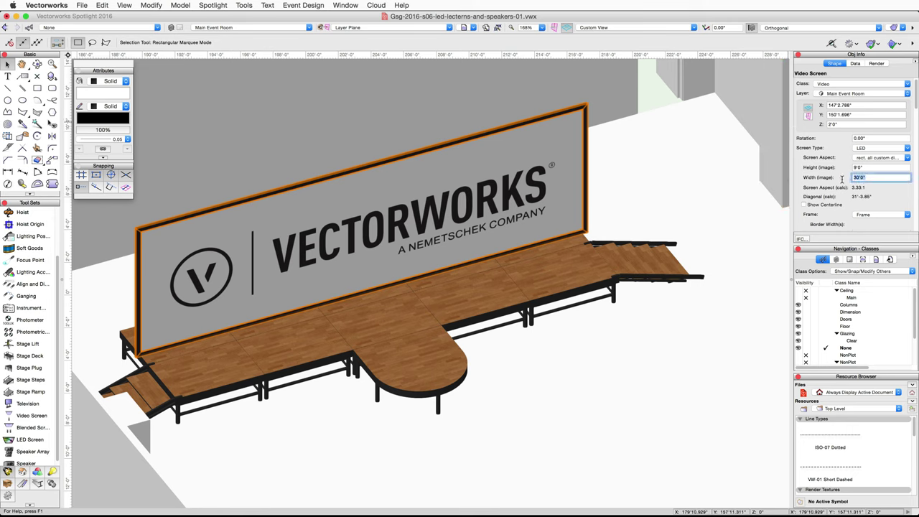
pyautogui.write("29'4")
pyautogui.press('Return')
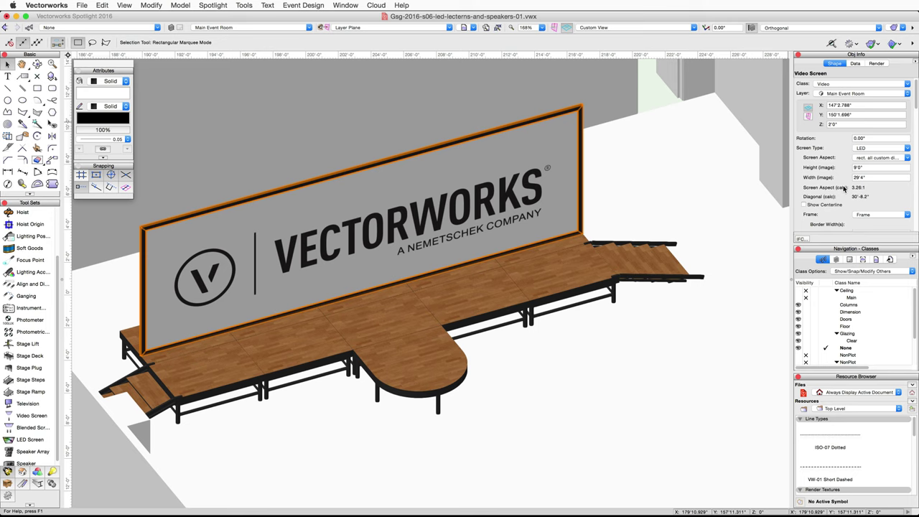
# Step: Set the screen image to VW Logo-Black-16x9 with a -40 vertical shift
pyautogui.scroll(-15, 844, 188)
pyautogui.scroll(-10, 845, 189)
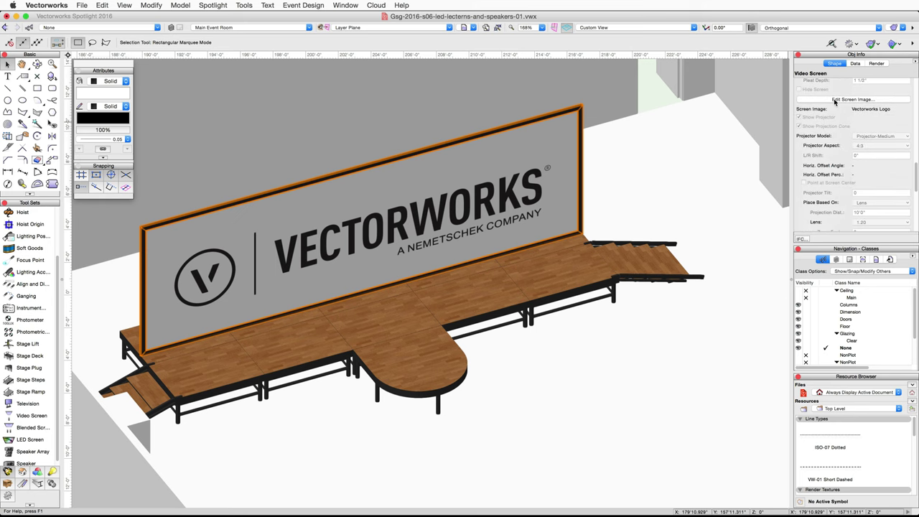
pyautogui.click(834, 100)
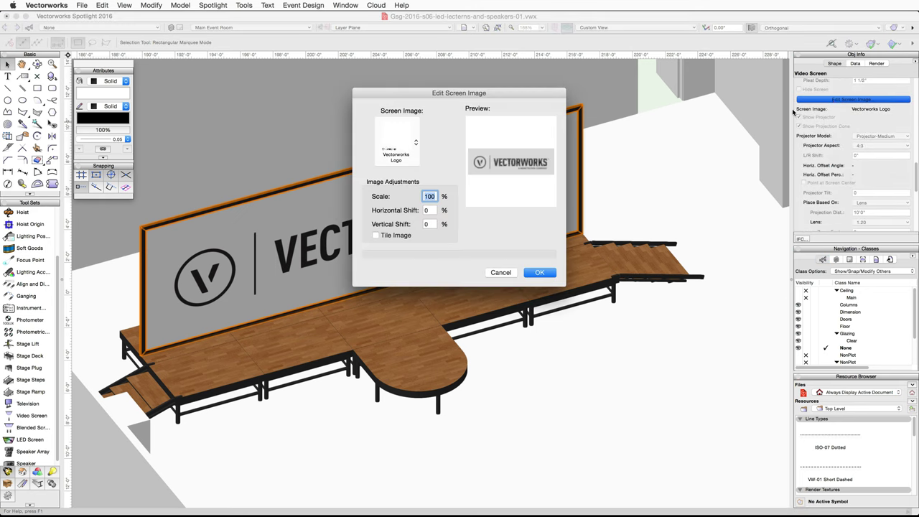
pyautogui.click(394, 145)
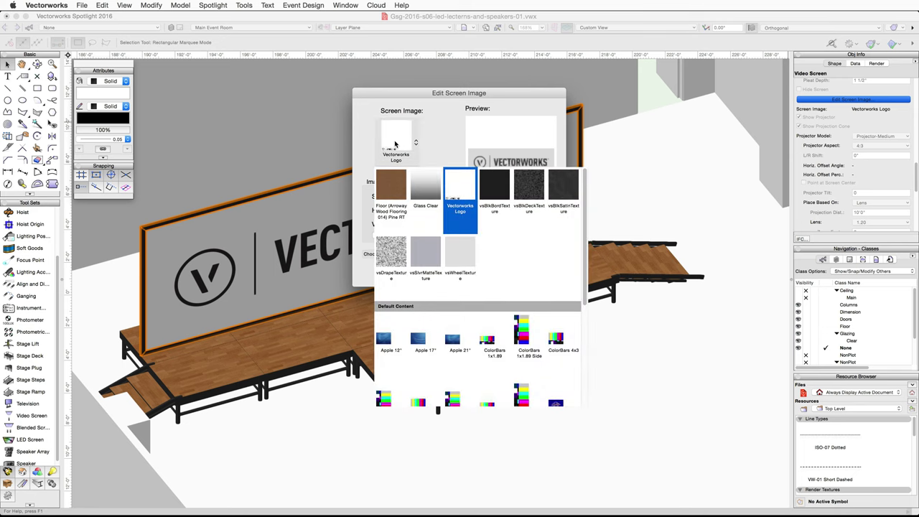
pyautogui.scroll(-5, 496, 339)
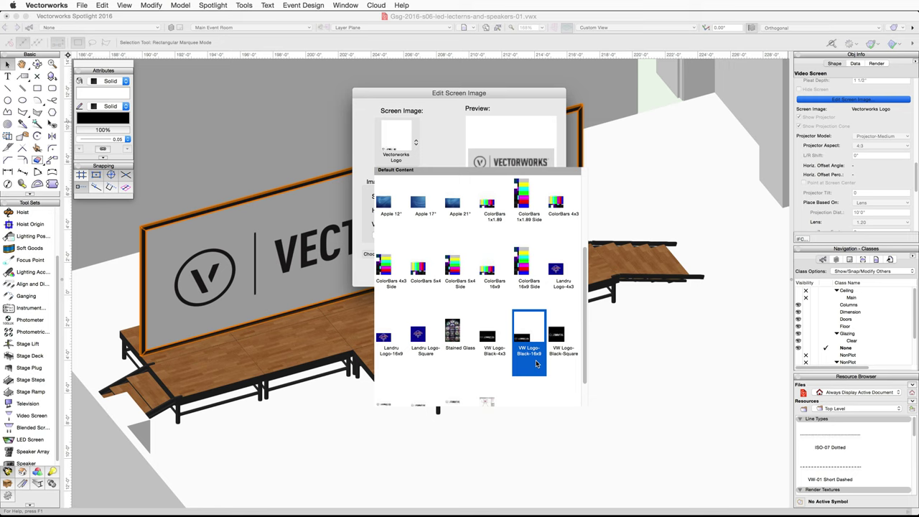
pyautogui.click(536, 362)
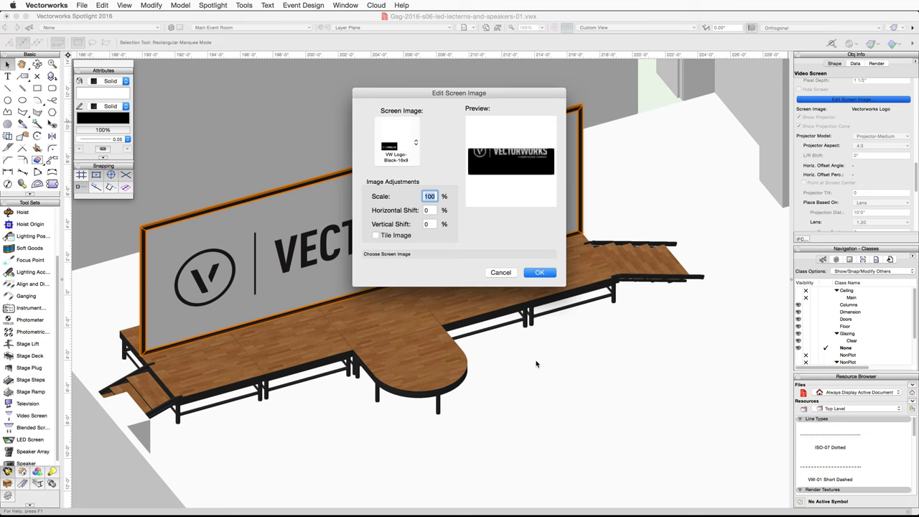
pyautogui.click(425, 224)
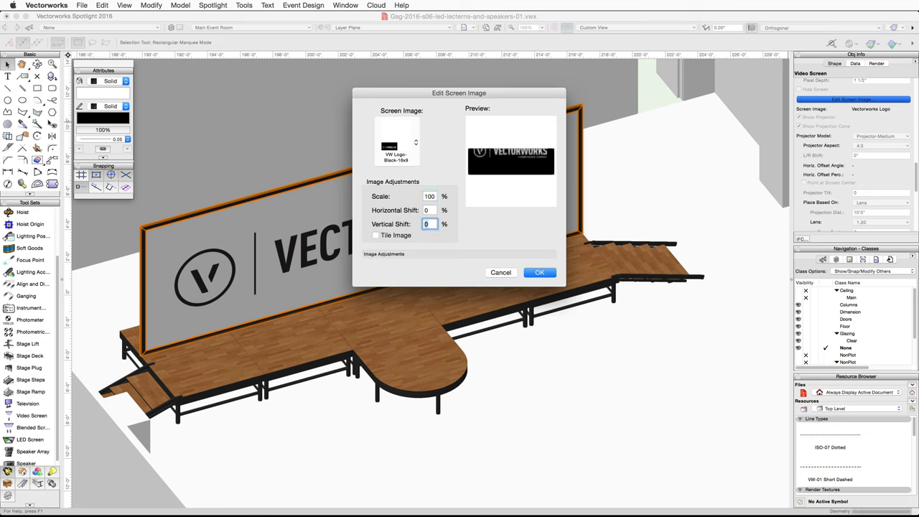
pyautogui.write('-40')
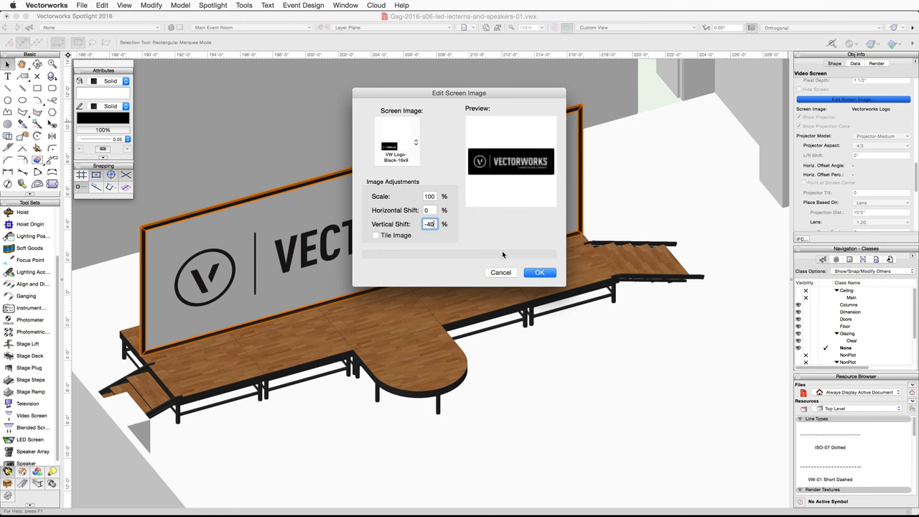
pyautogui.click(549, 276)
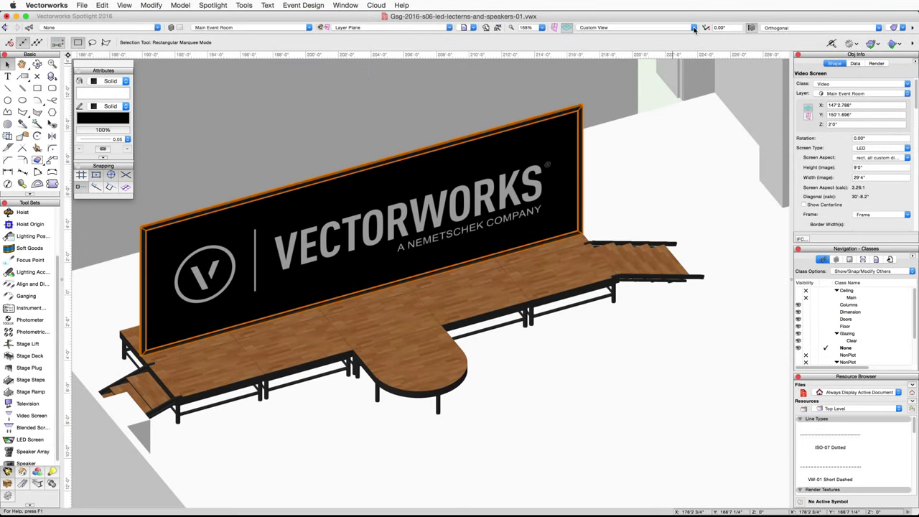
# Step: Switch to Top/Plan view and start Event Design > Create Lectern
pyautogui.click(691, 28)
pyautogui.click(691, 37)
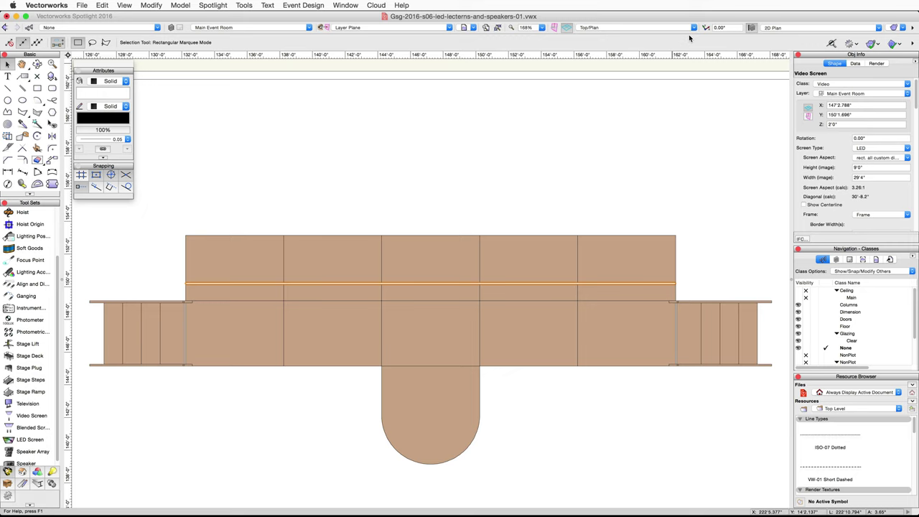
pyautogui.click(317, 7)
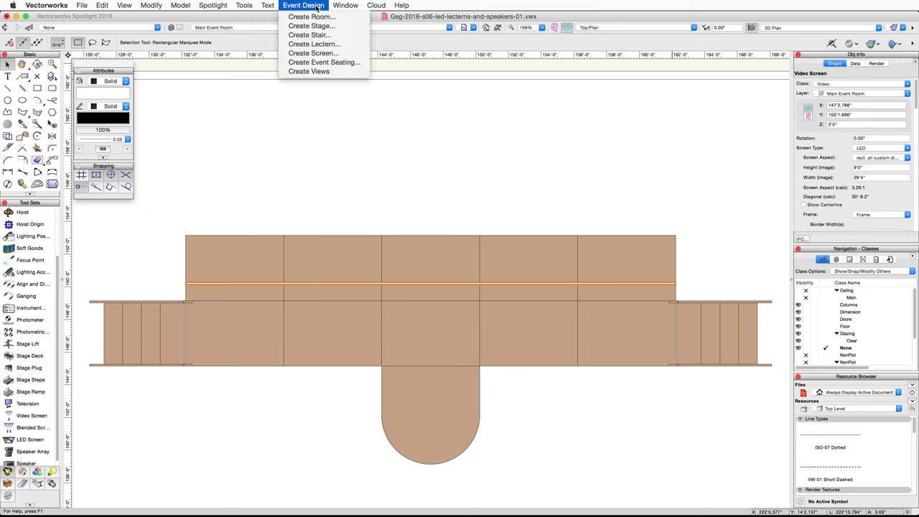
pyautogui.click(340, 44)
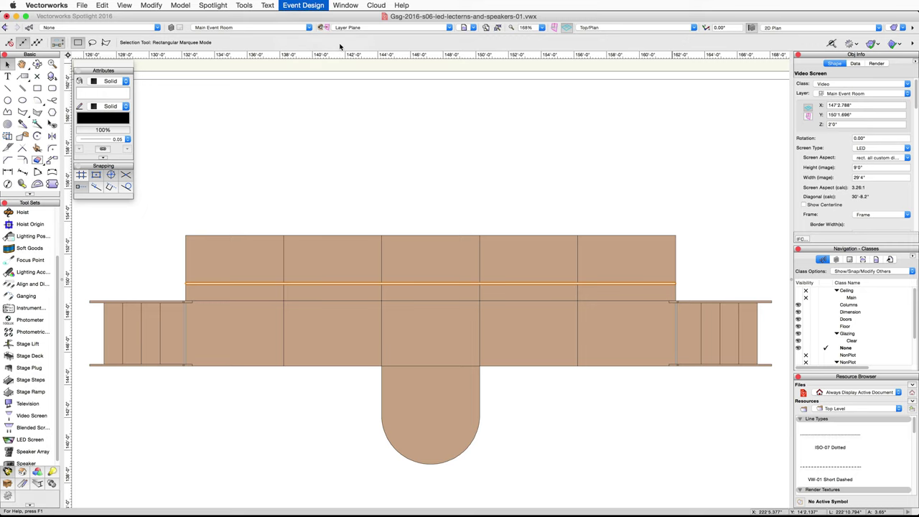
# Step: Create a Lectern 4 symbol with custom attributes and No Texture RT
pyautogui.click(475, 114)
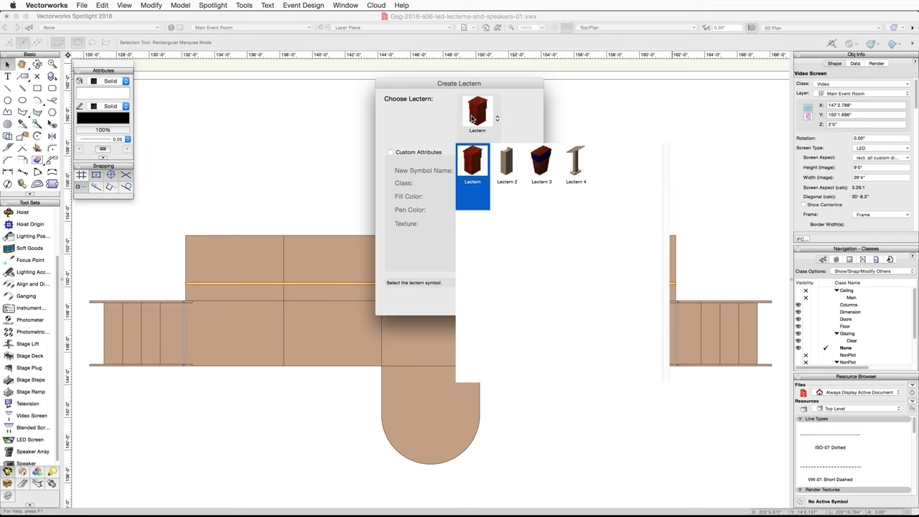
pyautogui.click(569, 168)
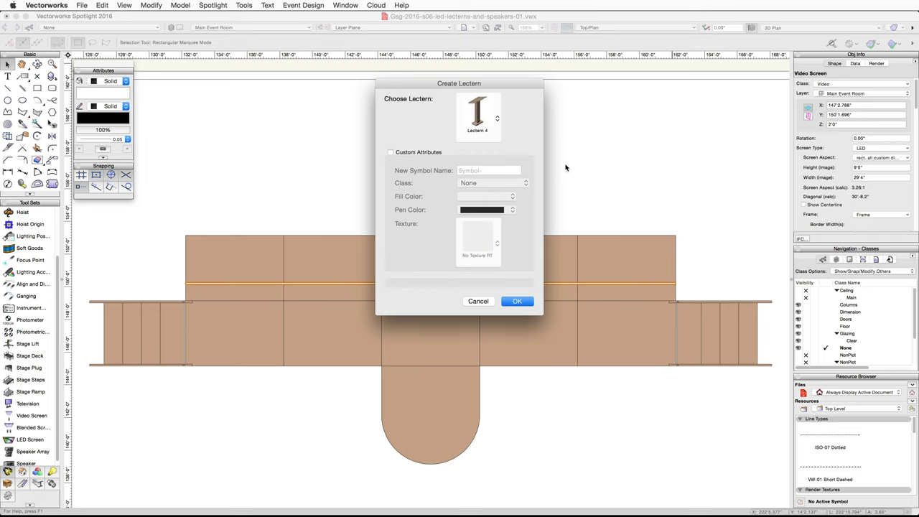
pyautogui.click(390, 152)
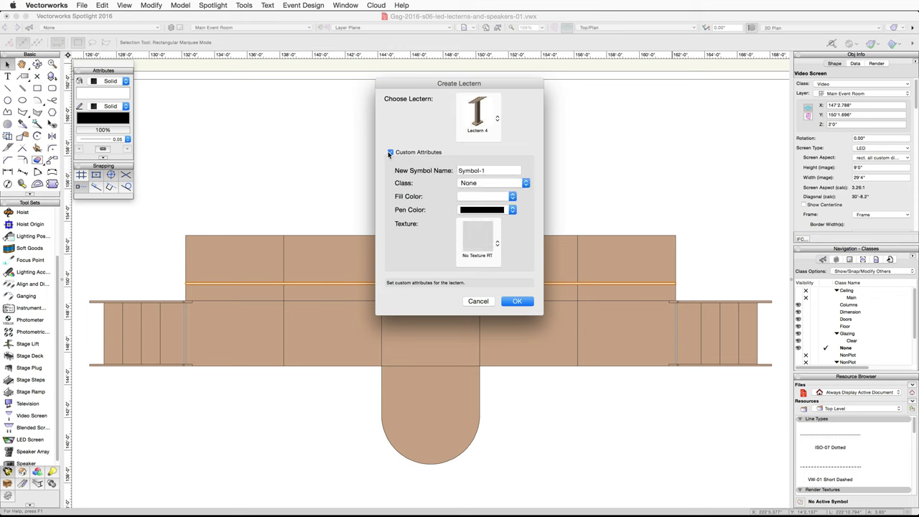
pyautogui.click(482, 234)
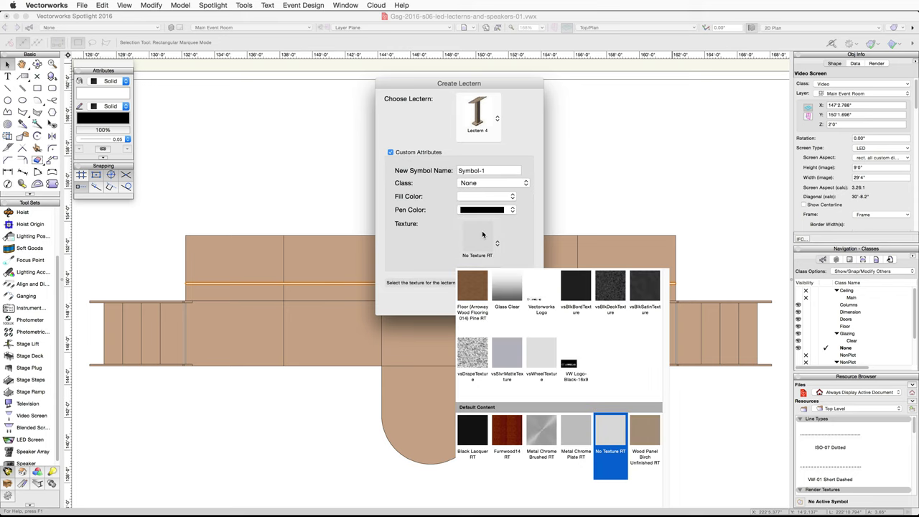
pyautogui.click(620, 445)
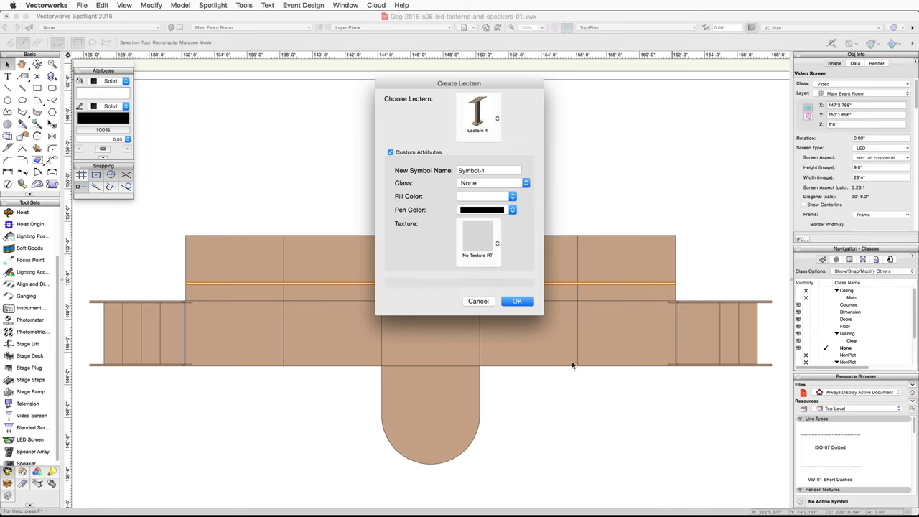
pyautogui.click(517, 302)
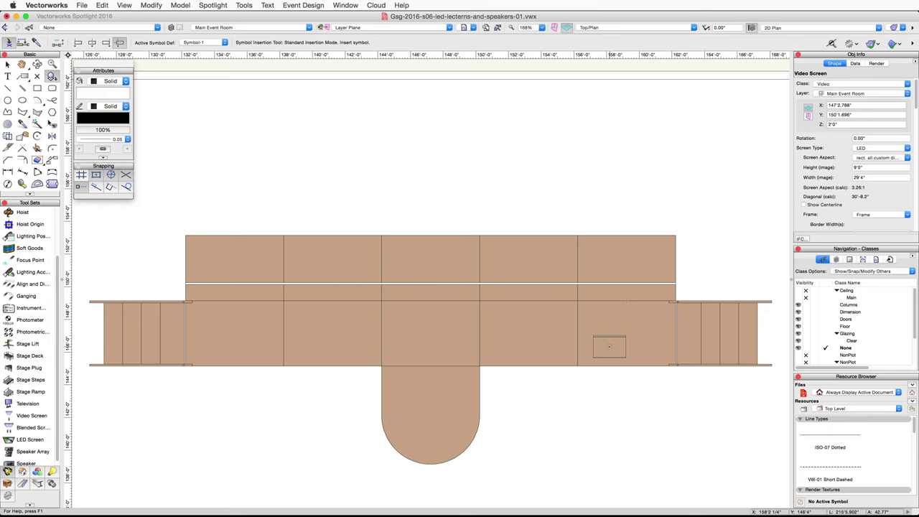
# Step: Insert the lectern on the right front deck, rotated -30°
pyautogui.click(608, 347)
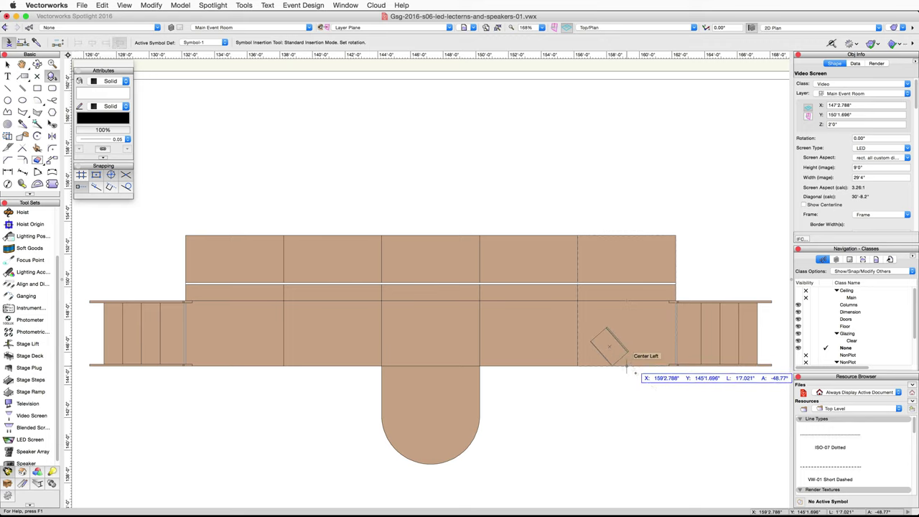
pyautogui.click(675, 386)
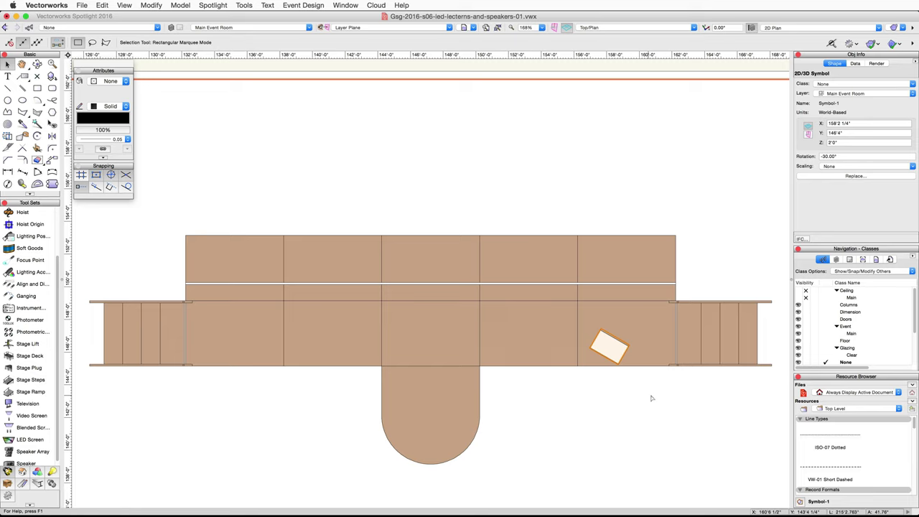
# Step: Mirror a duplicate of the lectern across a vertical axis through the stage centre
pyautogui.click(430, 330)
pyautogui.click(52, 136)
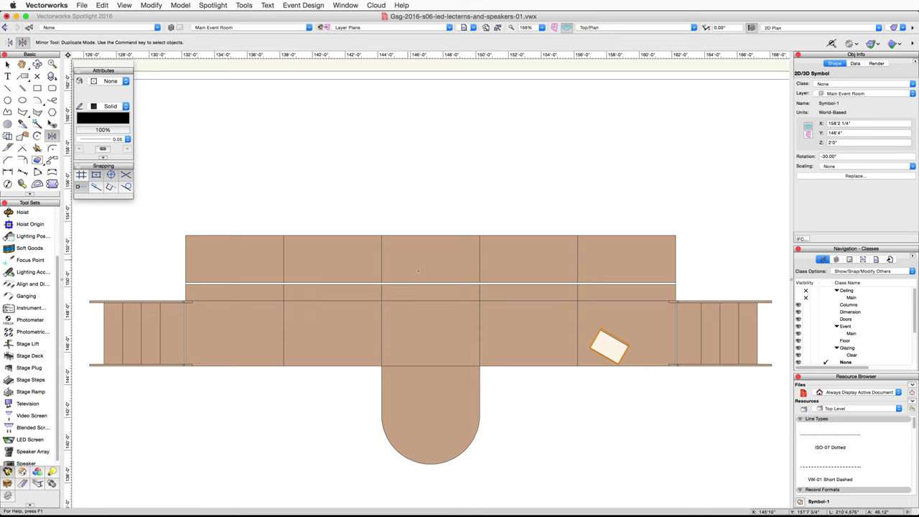
pyautogui.click(430, 303)
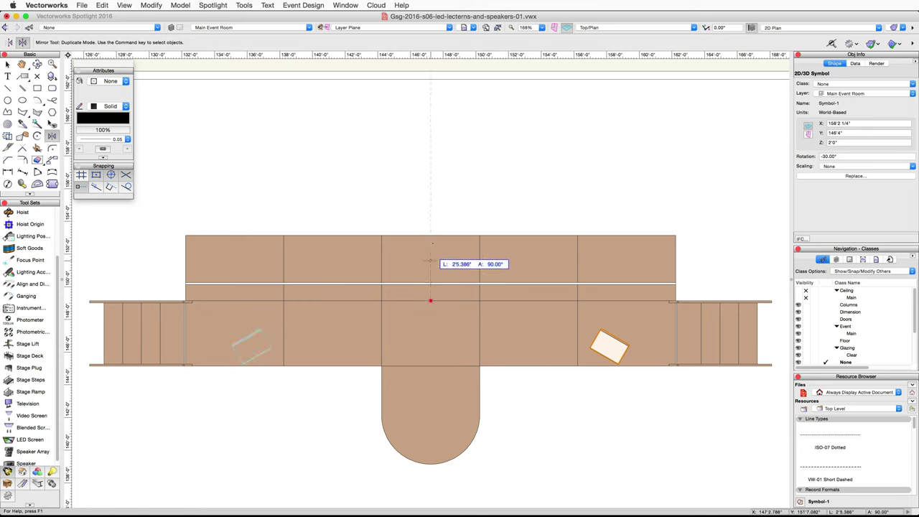
pyautogui.click(430, 183)
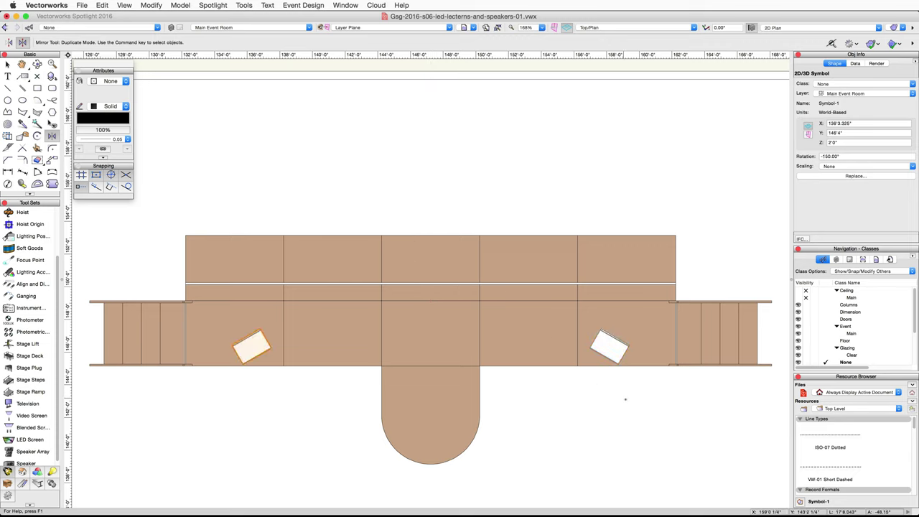
# Step: Select both lecterns and bring up their class options
pyautogui.press('x')
pyautogui.keyDown('shift'); pyautogui.click(616, 352); pyautogui.keyUp('shift')
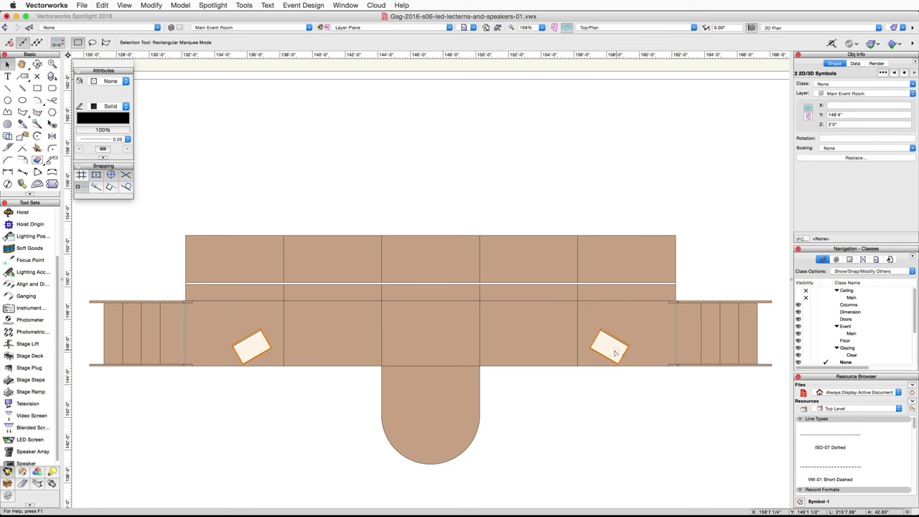
pyautogui.click(912, 84)
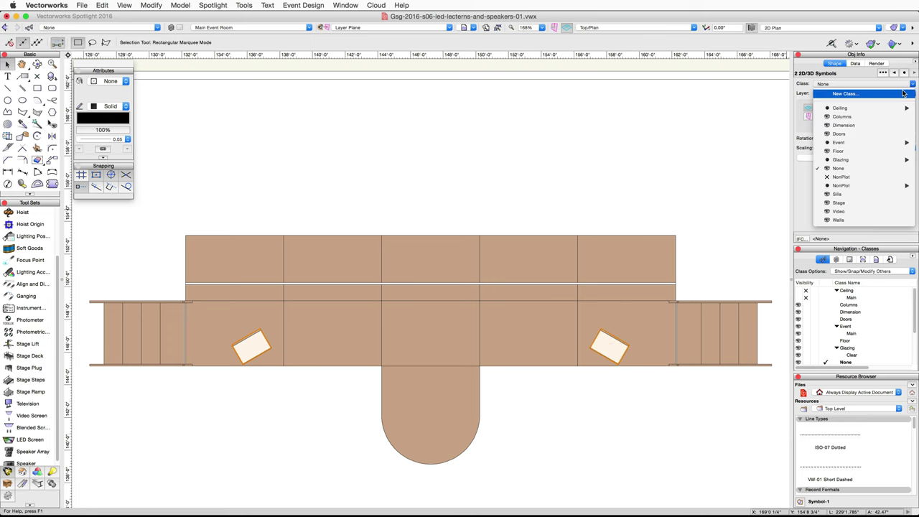
# Step: Assign both selected lecterns to a new class named Lecterns, then deselect them
pyautogui.click(845, 93)
pyautogui.write('Lecterns')
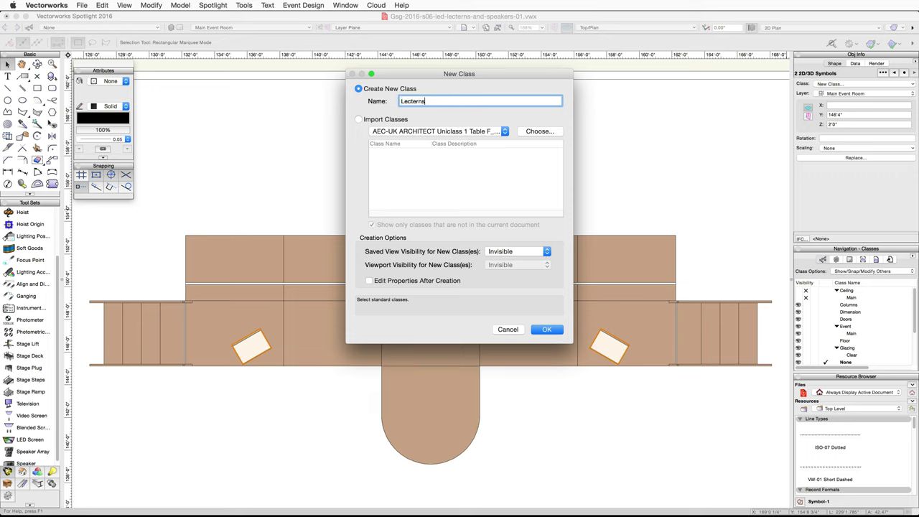
pyautogui.click(543, 330)
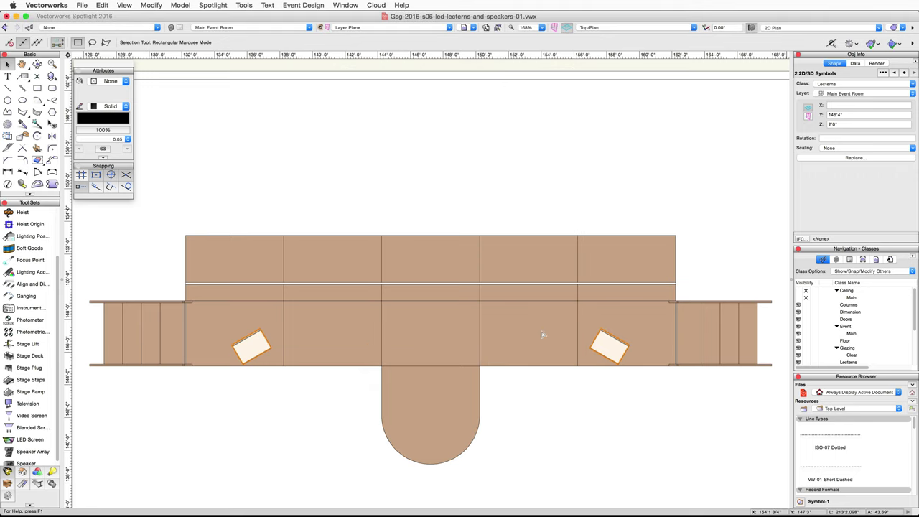
pyautogui.click(574, 415)
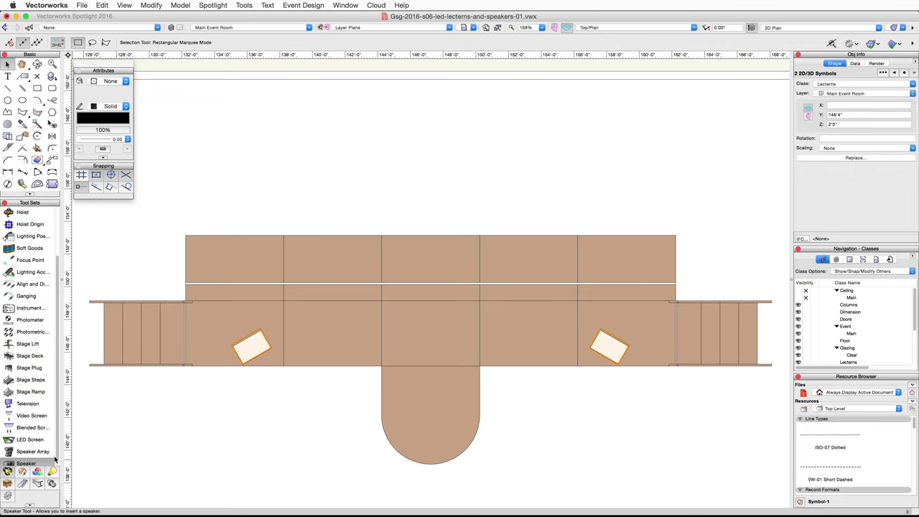
# Step: Set the Speaker tool's defaults to a Yamaha C112v on a Tripod with a 4 ft stand height
pyautogui.click(28, 463)
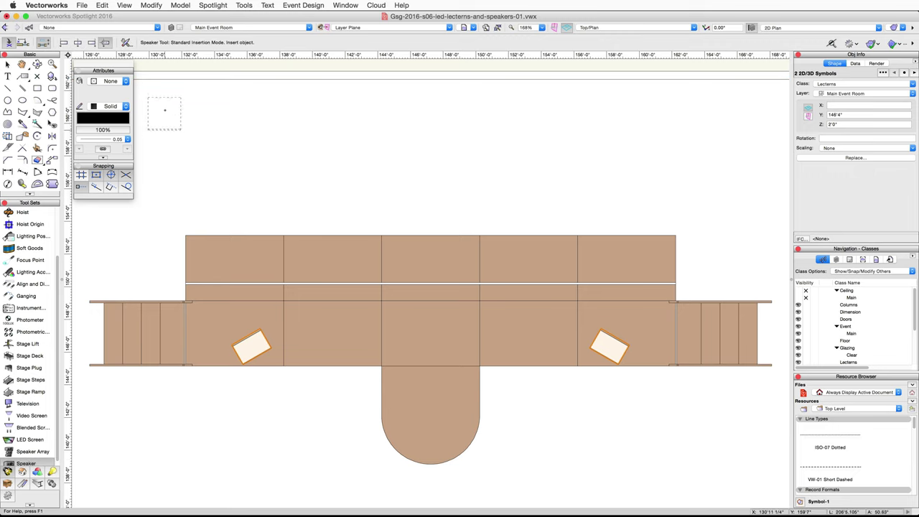
pyautogui.click(125, 42)
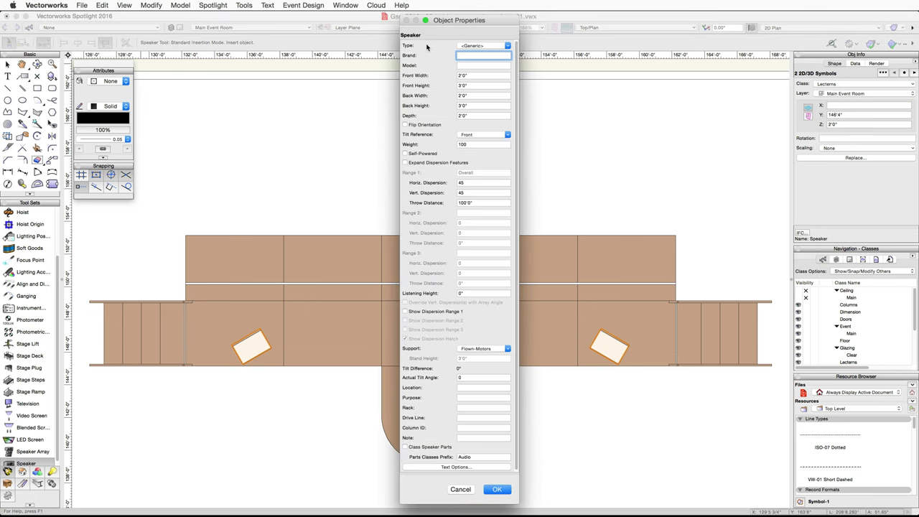
pyautogui.click(501, 46)
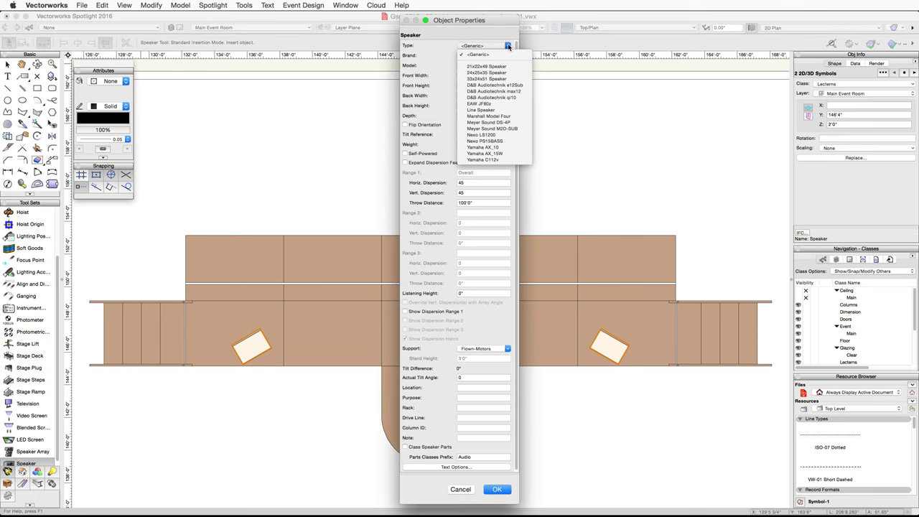
pyautogui.click(484, 160)
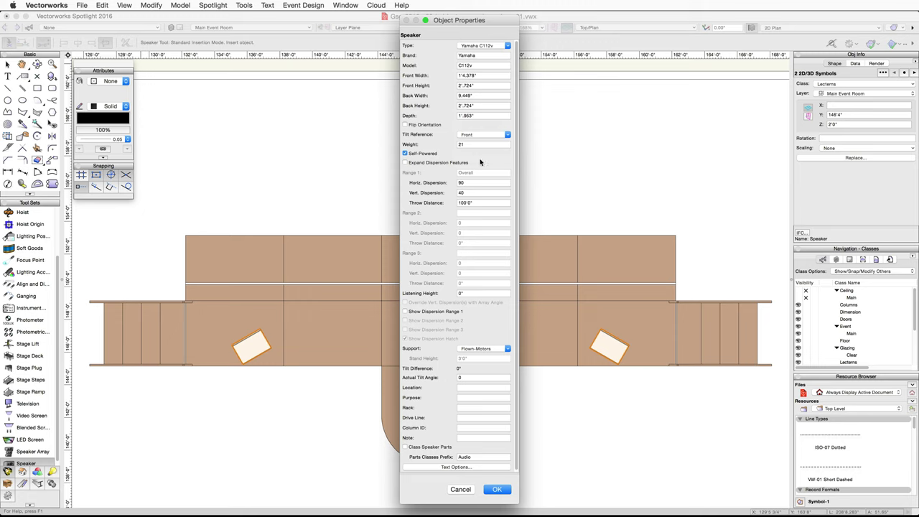
pyautogui.click(501, 349)
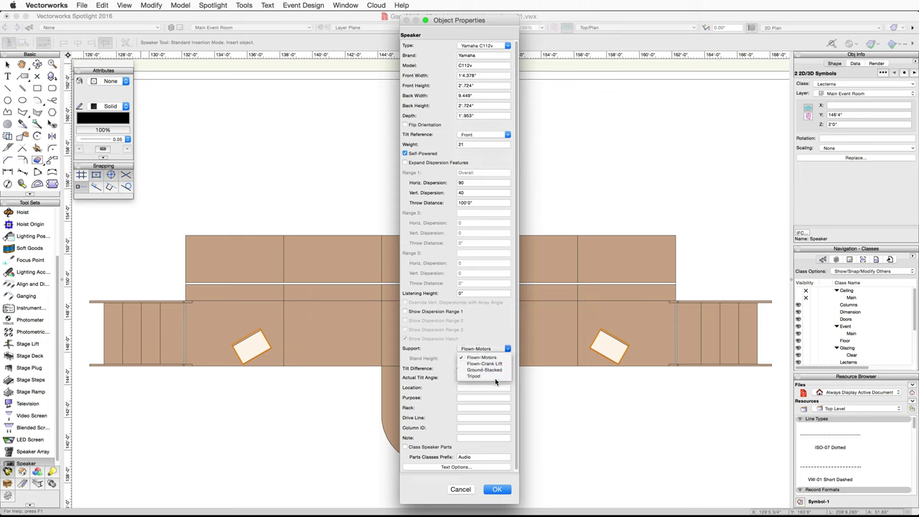
pyautogui.click(495, 377)
pyautogui.click(486, 357)
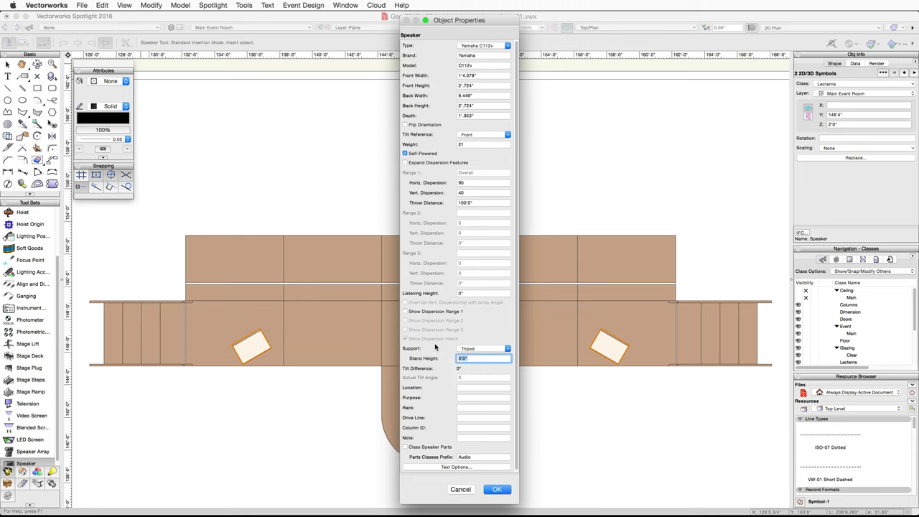
pyautogui.write('4')
pyautogui.click(497, 488)
pyautogui.hscroll(10, 724, 445)
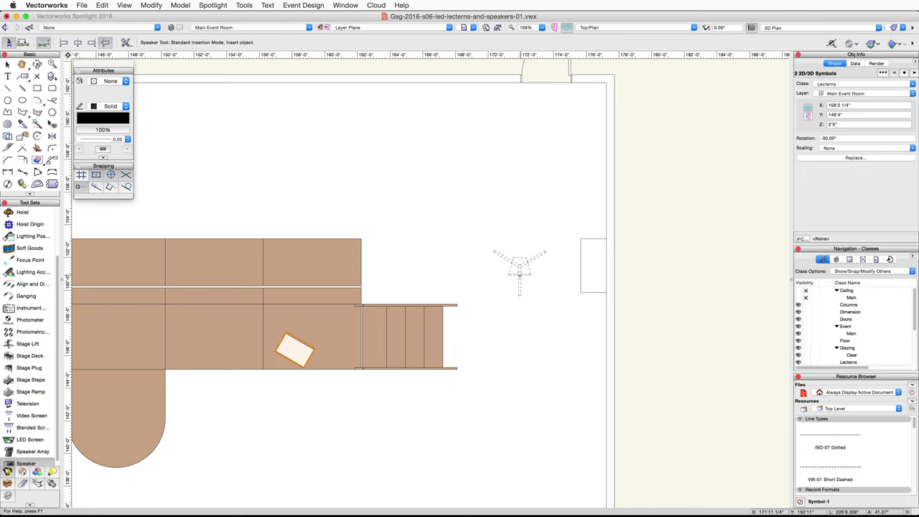
# Step: Place a tripod speaker right of the stage and set its rotation to -15°
pyautogui.click(520, 277)
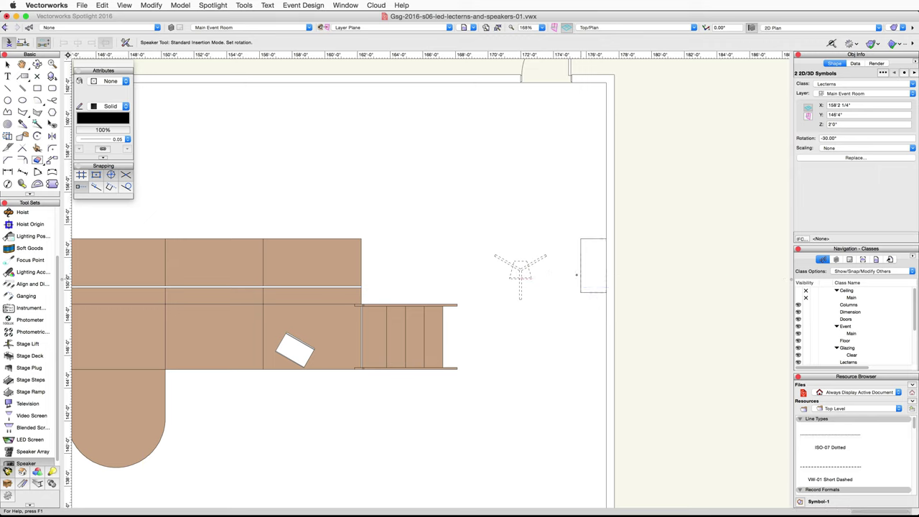
pyautogui.click(576, 275)
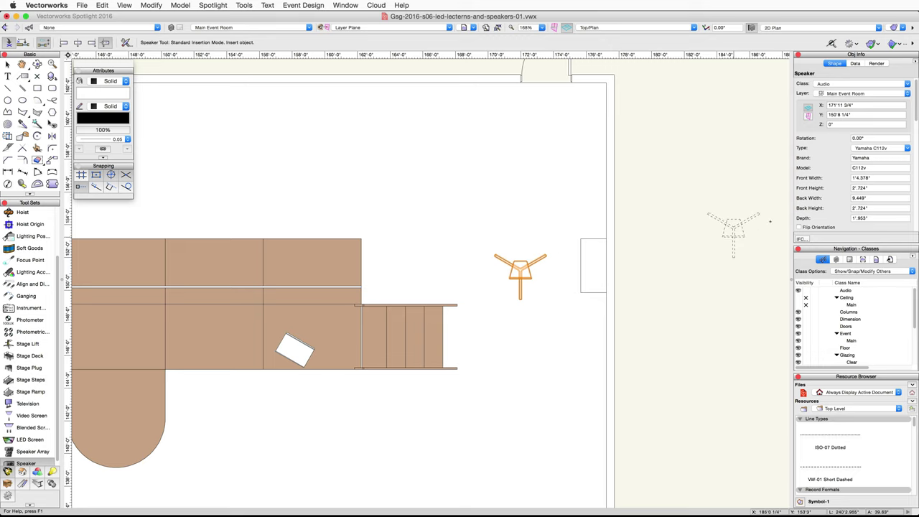
pyautogui.click(855, 138)
pyautogui.write('-1')
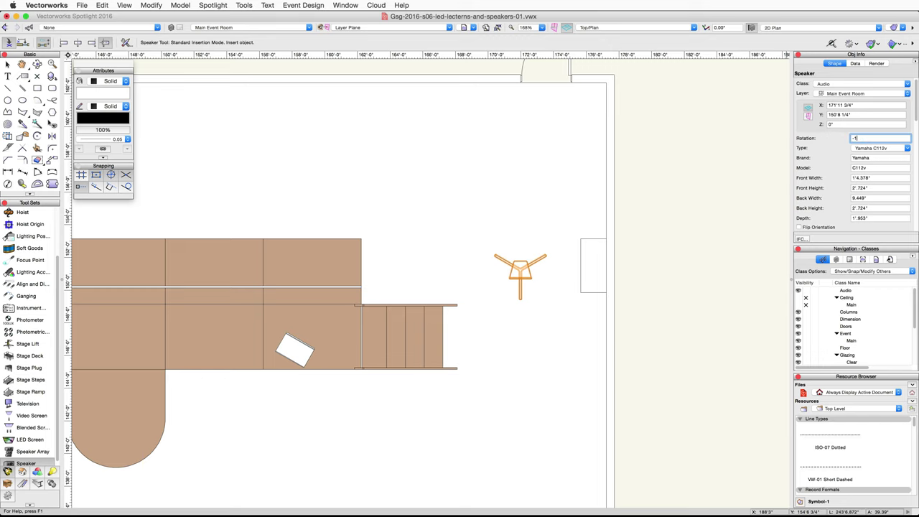
pyautogui.write('5')
pyautogui.press('Return')
# Step: Mirror a duplicate of the speaker across the stage centreline to the left side
pyautogui.press('h')
pyautogui.moveTo(170, 468)
pyautogui.mouseDown()
pyautogui.moveTo(460, 394)
pyautogui.moveTo(487, 404)
pyautogui.mouseUp()
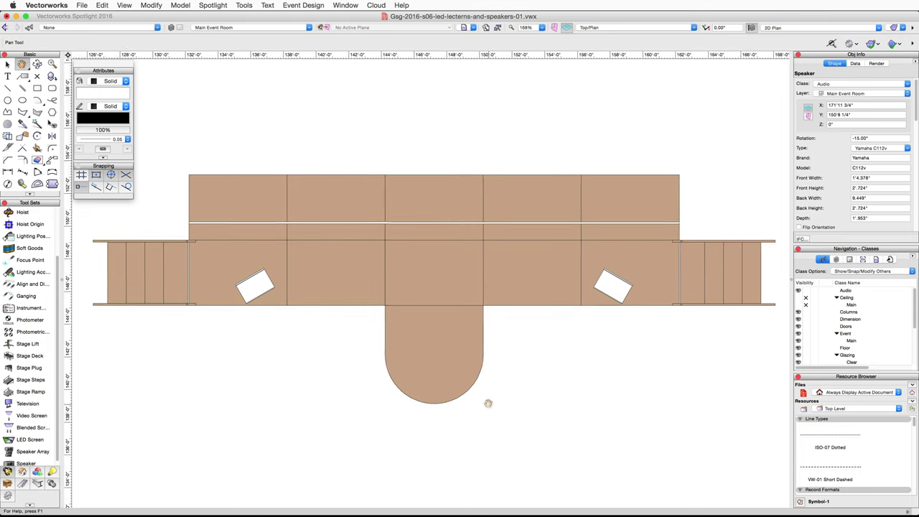
pyautogui.scroll(-2, 487, 404)
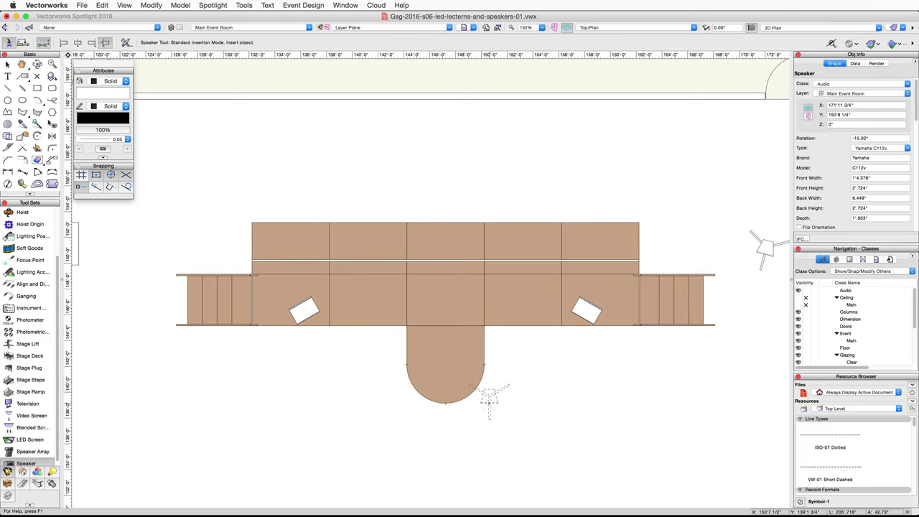
pyautogui.click(51, 137)
pyautogui.click(446, 325)
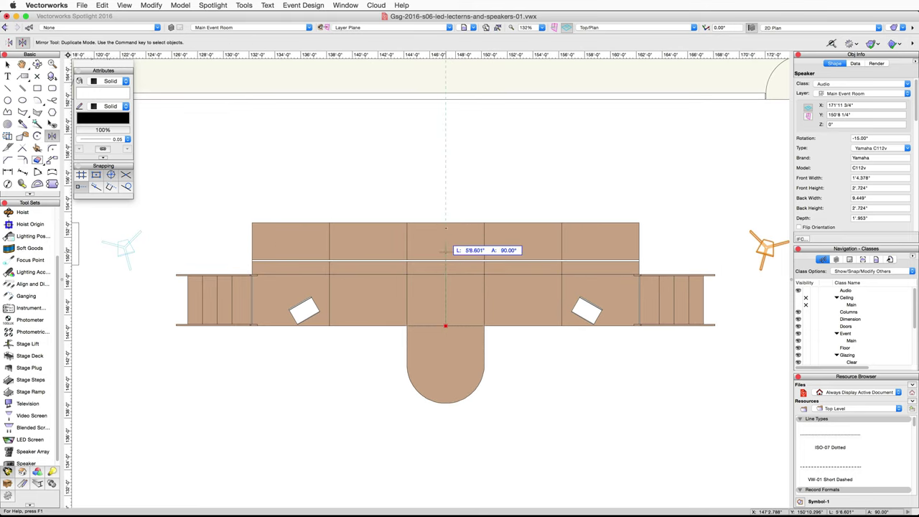
pyautogui.click(445, 178)
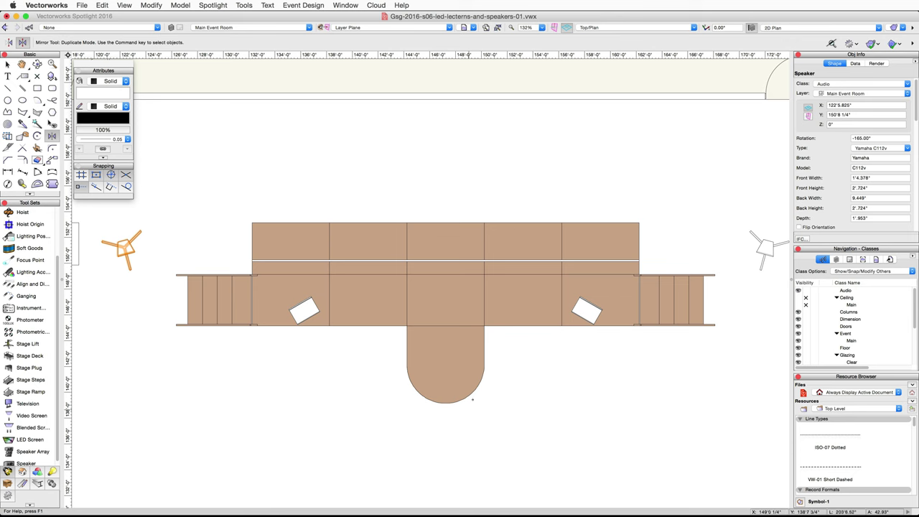
pyautogui.click(692, 27)
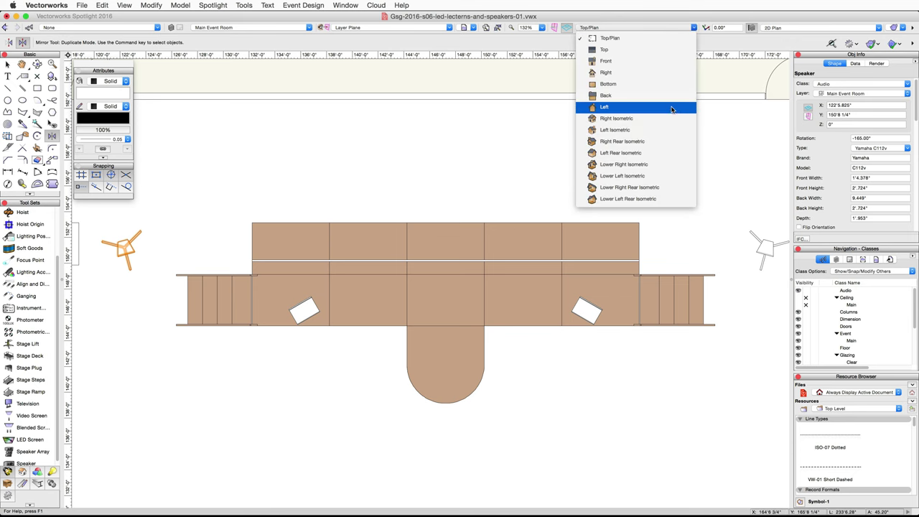
# Step: Show the model in Right Isometric view with shaded rendering, ready to orbit
pyautogui.click(661, 118)
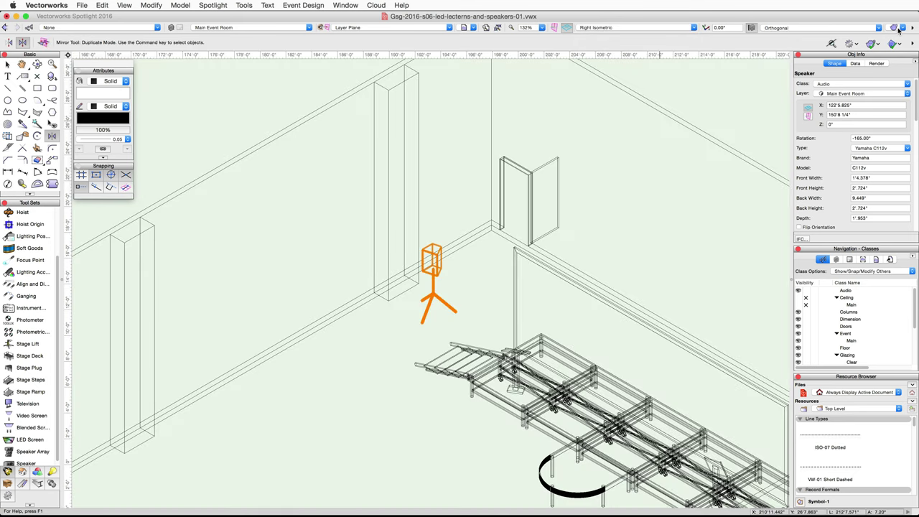
pyautogui.click(898, 28)
pyautogui.press('Escape')
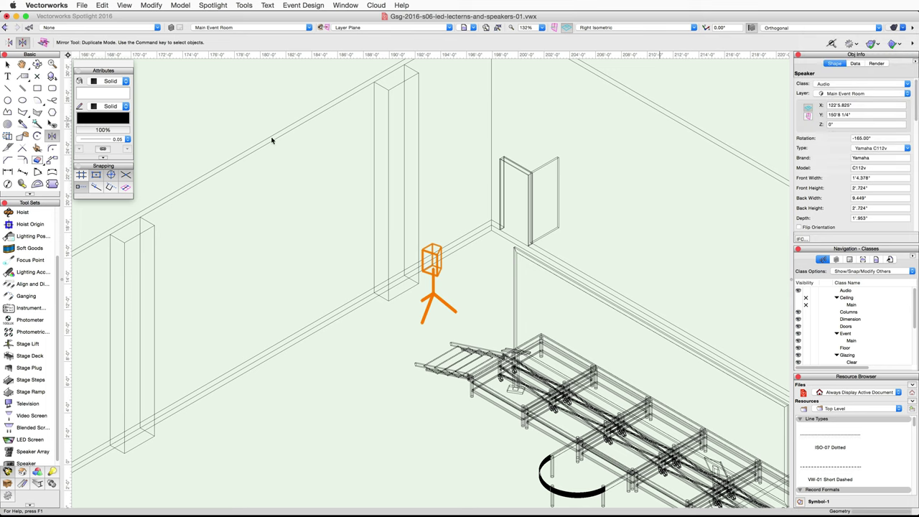
pyautogui.hotkey('shift', 'c')
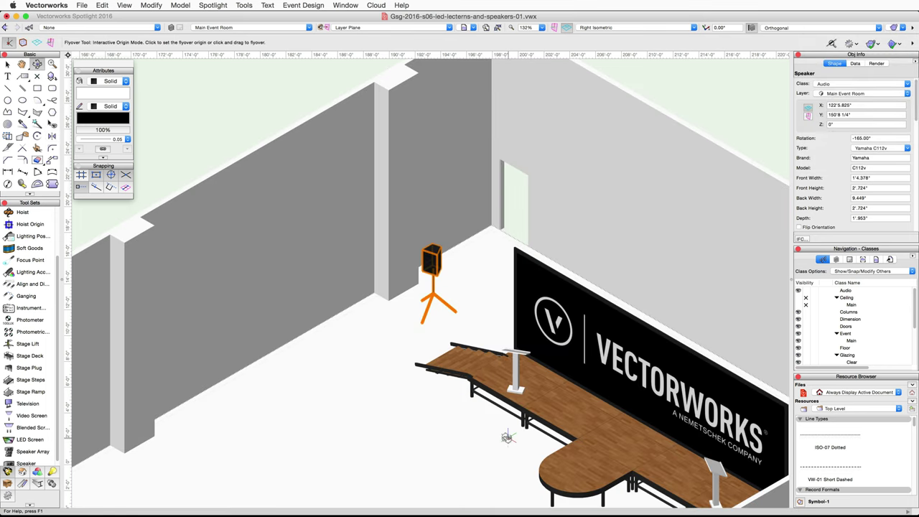